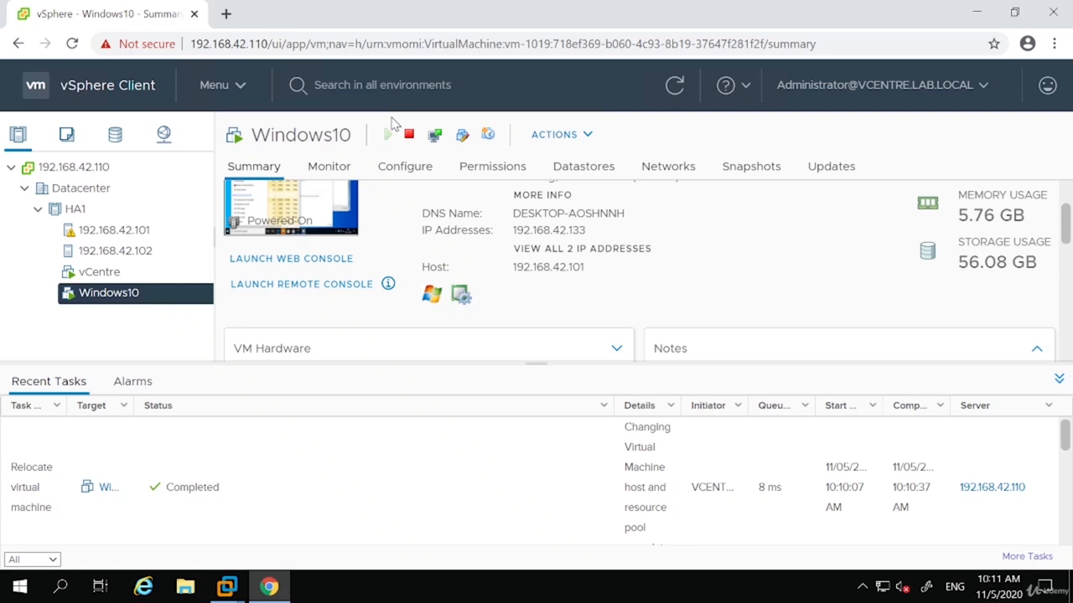
{"action": "right_click", "coordinate": [107, 305]}
{"action": "left_click", "coordinate": [209, 218]}
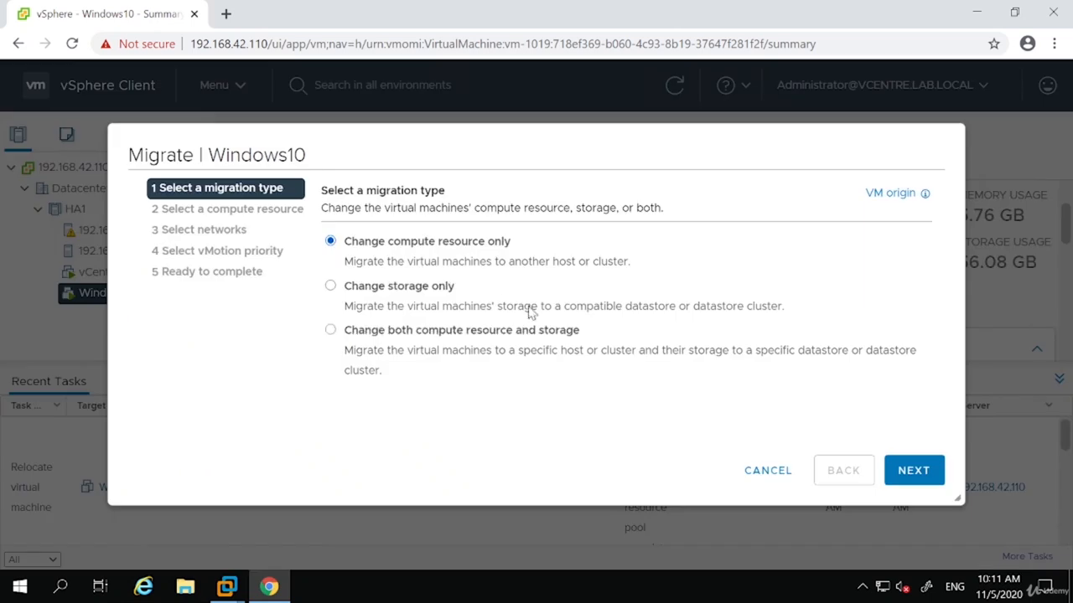
{"action": "left_click", "coordinate": [386, 292]}
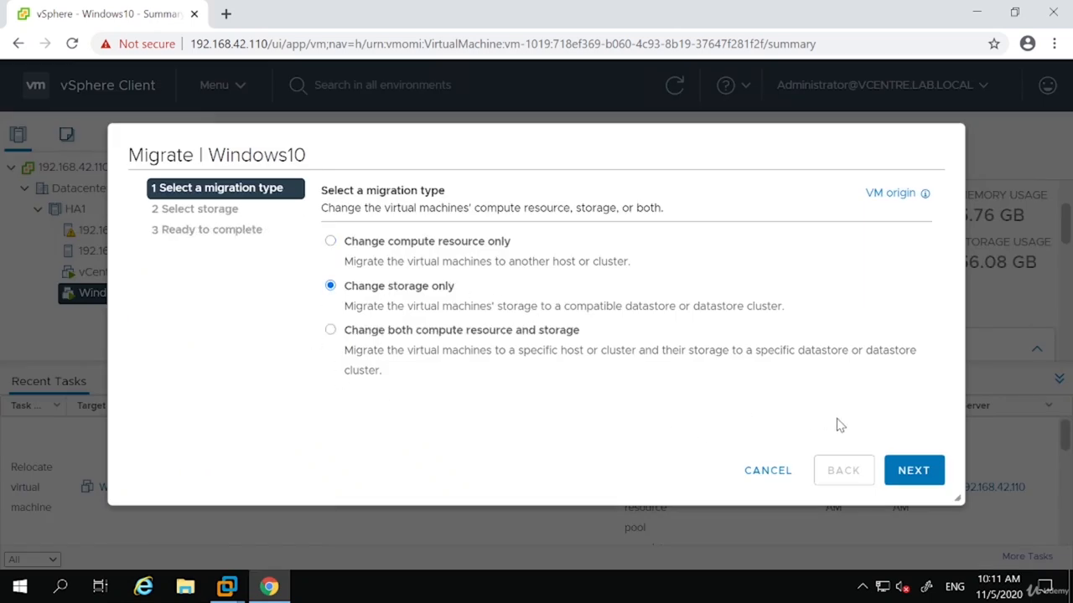
{"action": "left_click", "coordinate": [936, 478]}
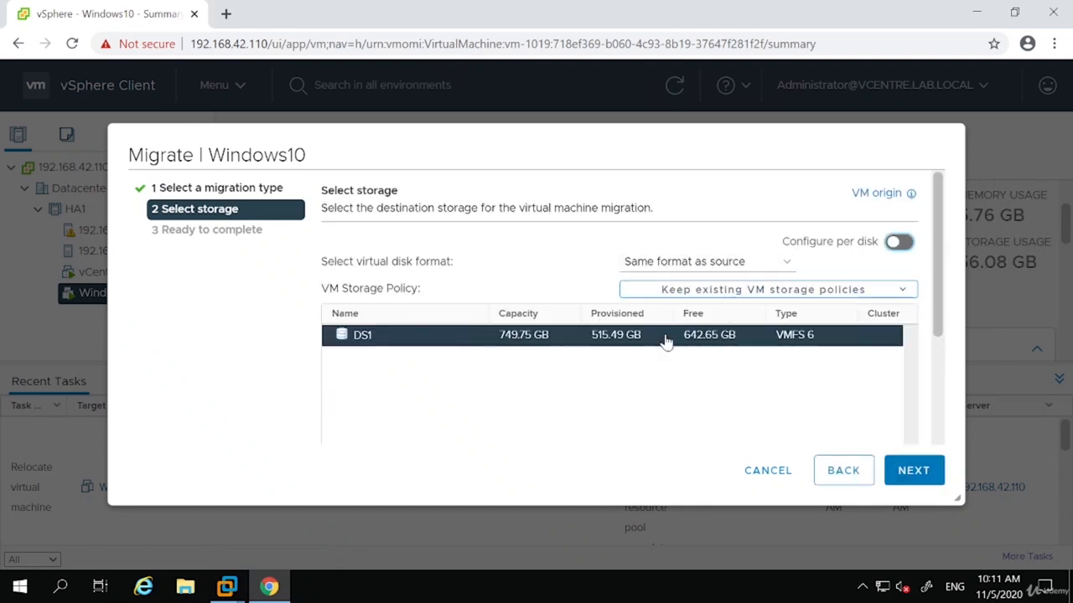
{"action": "scroll", "coordinate": [665, 352], "scroll_direction": "down", "scroll_amount": 2}
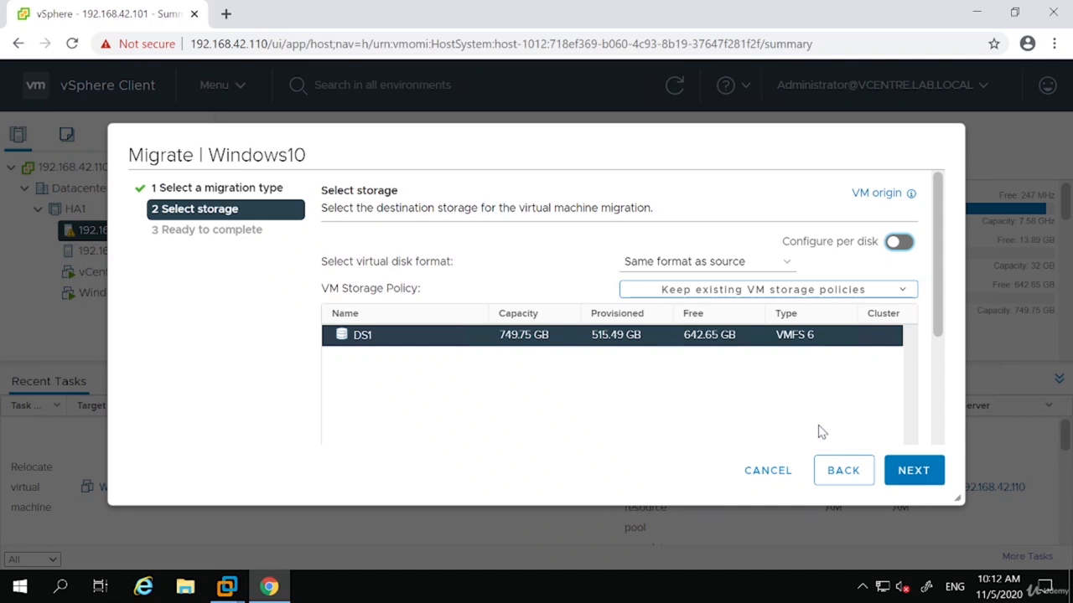
{"action": "left_click", "coordinate": [779, 473]}
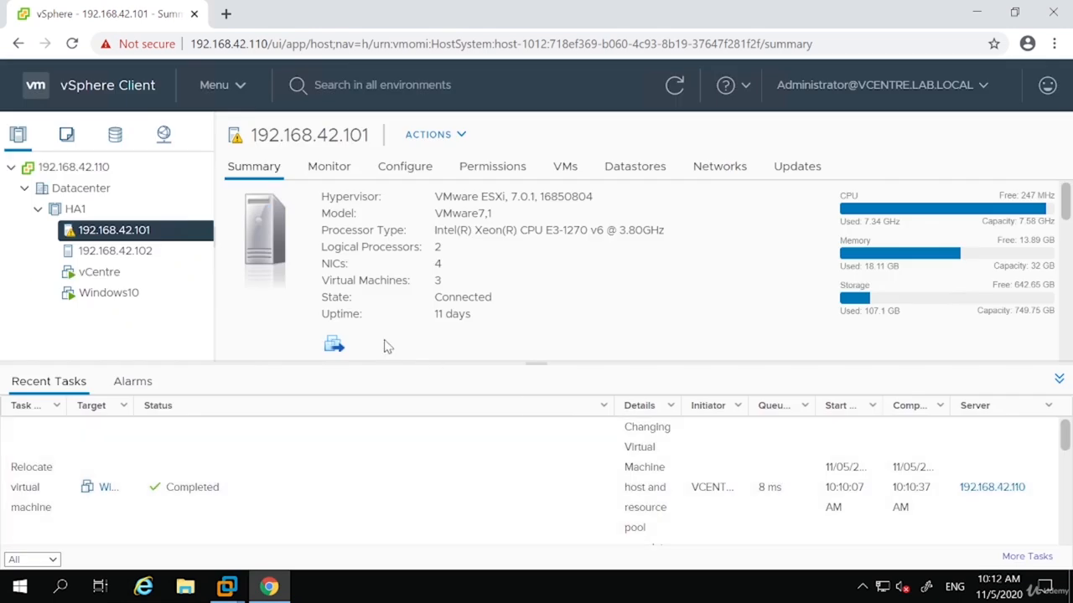
Step: Compare the datastores attached to hosts 192.168.42.102 and 192.168.42.101
{"action": "left_click", "coordinate": [149, 253]}
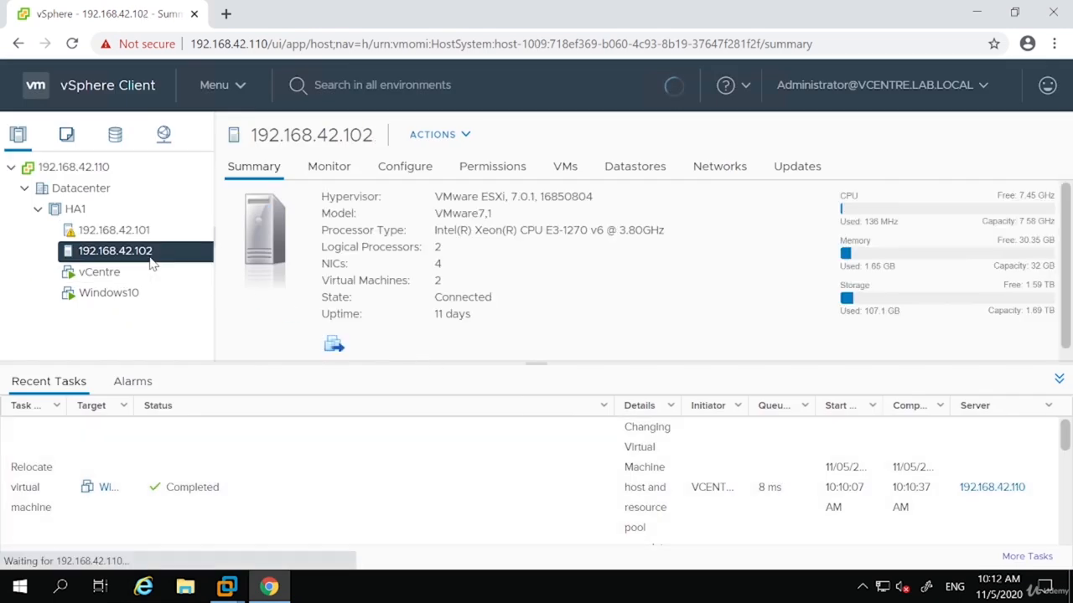
{"action": "left_click", "coordinate": [722, 172]}
{"action": "left_click", "coordinate": [624, 183]}
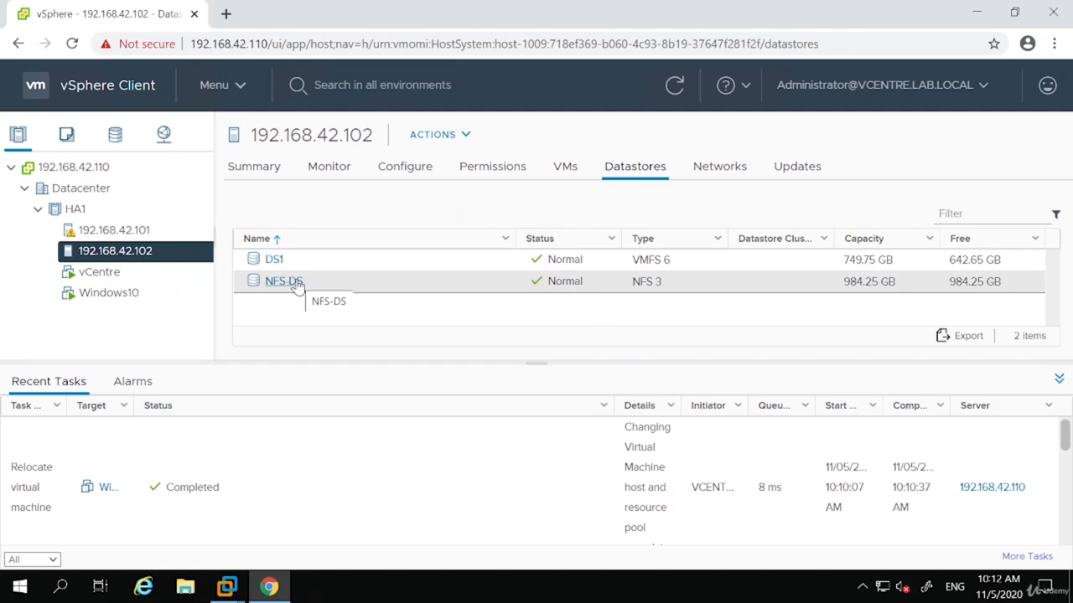
{"action": "left_click", "coordinate": [134, 232]}
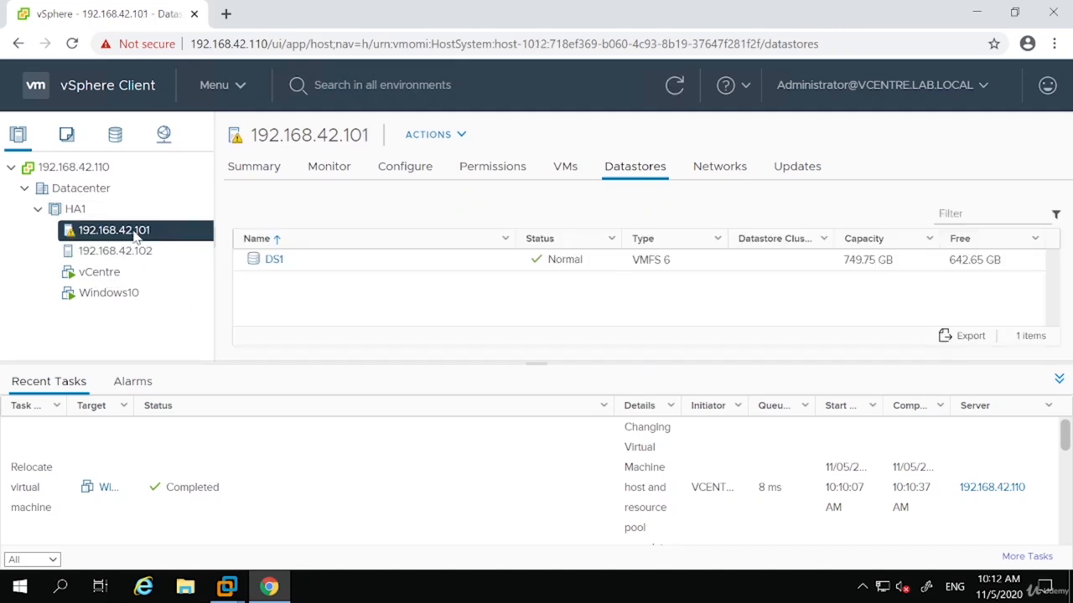
{"action": "left_click", "coordinate": [139, 252]}
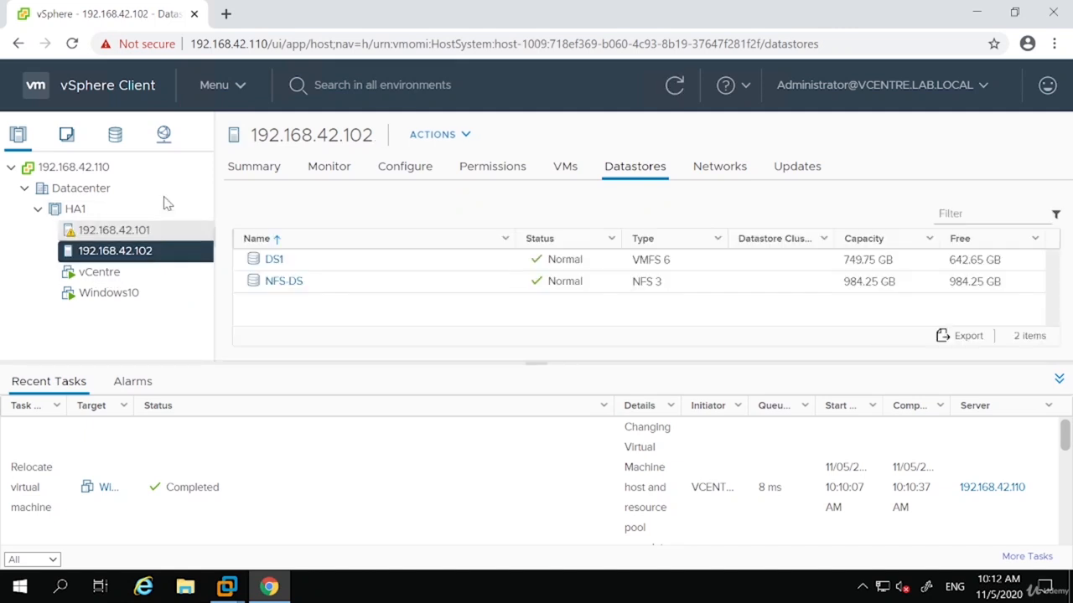
Step: Mount the NFS-DS datastore to the additional host 192.168.42.101
{"action": "left_click", "coordinate": [114, 135]}
{"action": "right_click", "coordinate": [109, 231]}
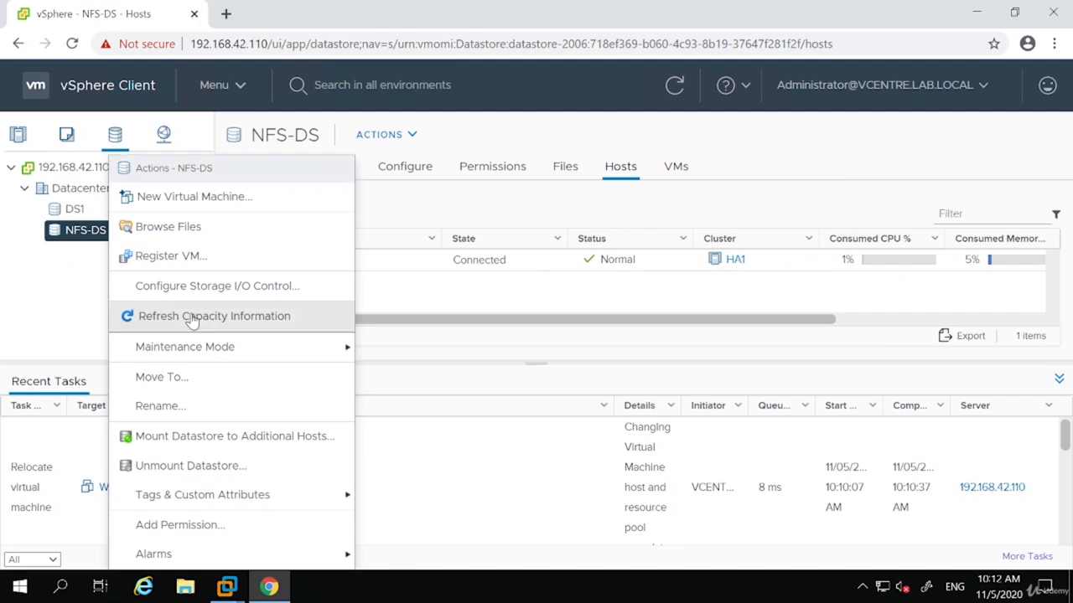
{"action": "left_click", "coordinate": [313, 439]}
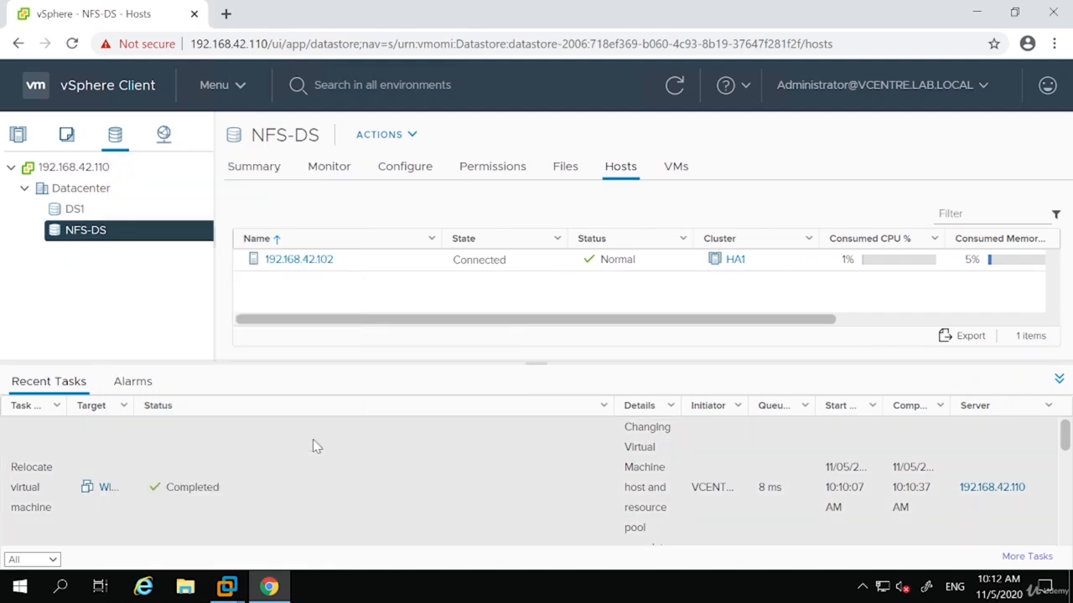
{"action": "left_click", "coordinate": [208, 221]}
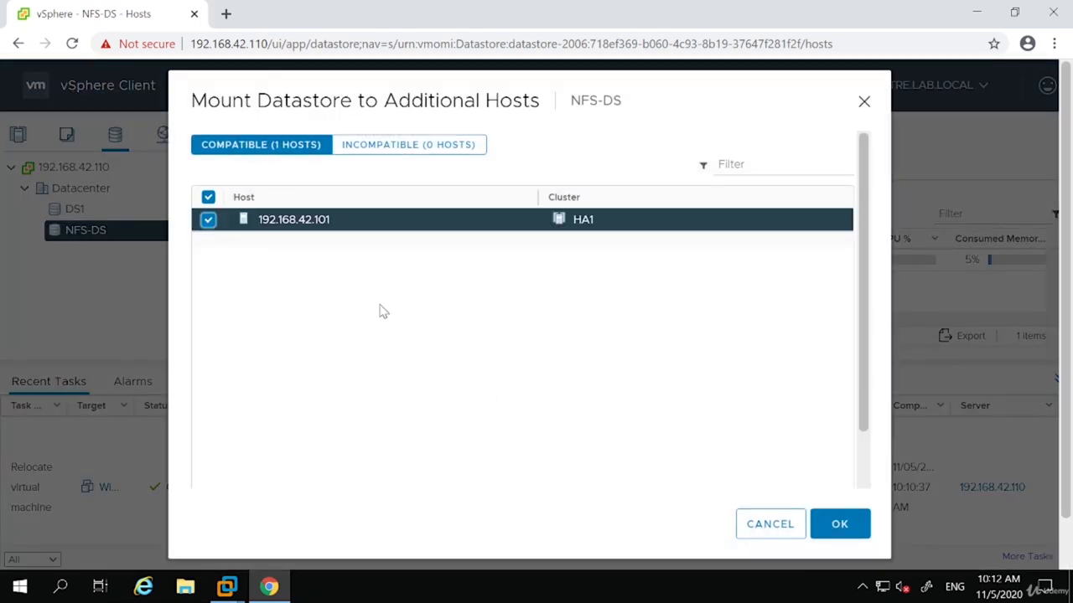
{"action": "left_click", "coordinate": [824, 522]}
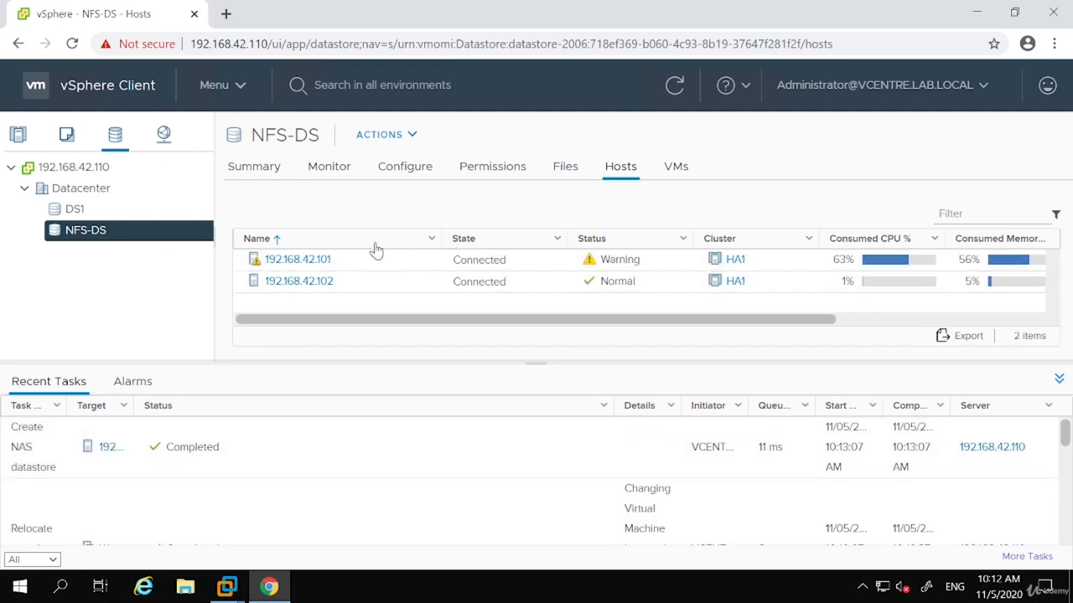
Step: Migrate the Windows10 virtual machine's storage only to the NFS-DS datastore, keeping the existing VM storage policies
{"action": "left_click", "coordinate": [17, 134]}
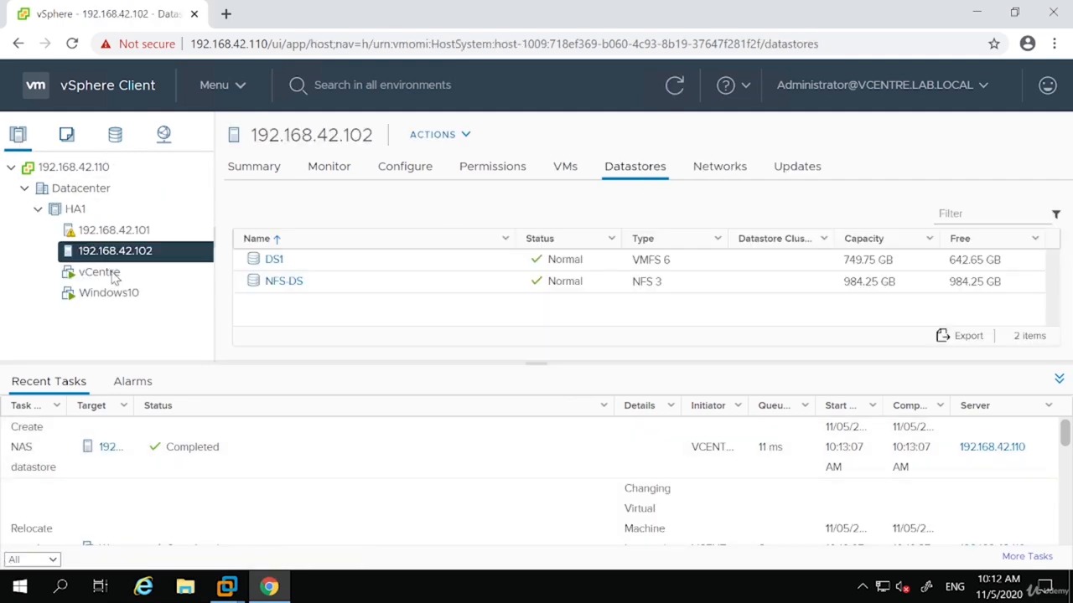
{"action": "right_click", "coordinate": [113, 297]}
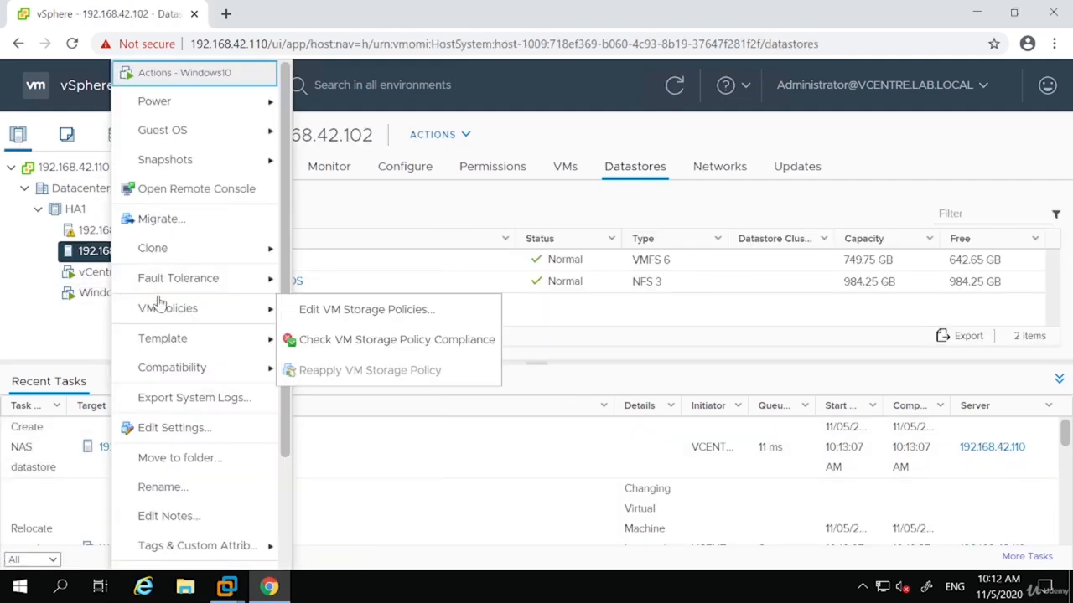
{"action": "left_click", "coordinate": [193, 219]}
{"action": "left_click", "coordinate": [440, 293]}
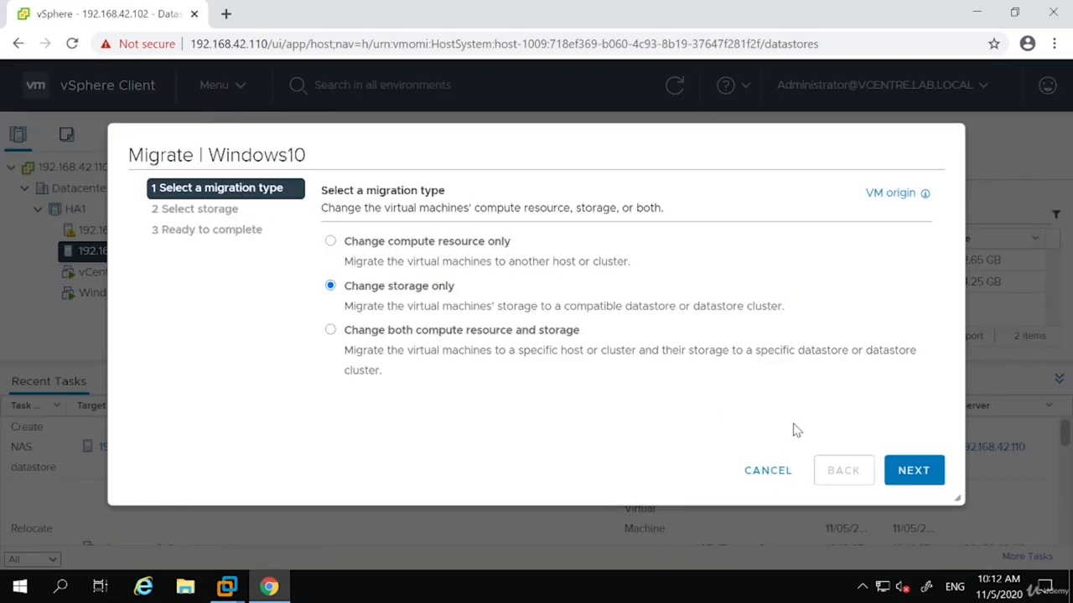
{"action": "left_click", "coordinate": [907, 473]}
{"action": "left_click", "coordinate": [494, 360]}
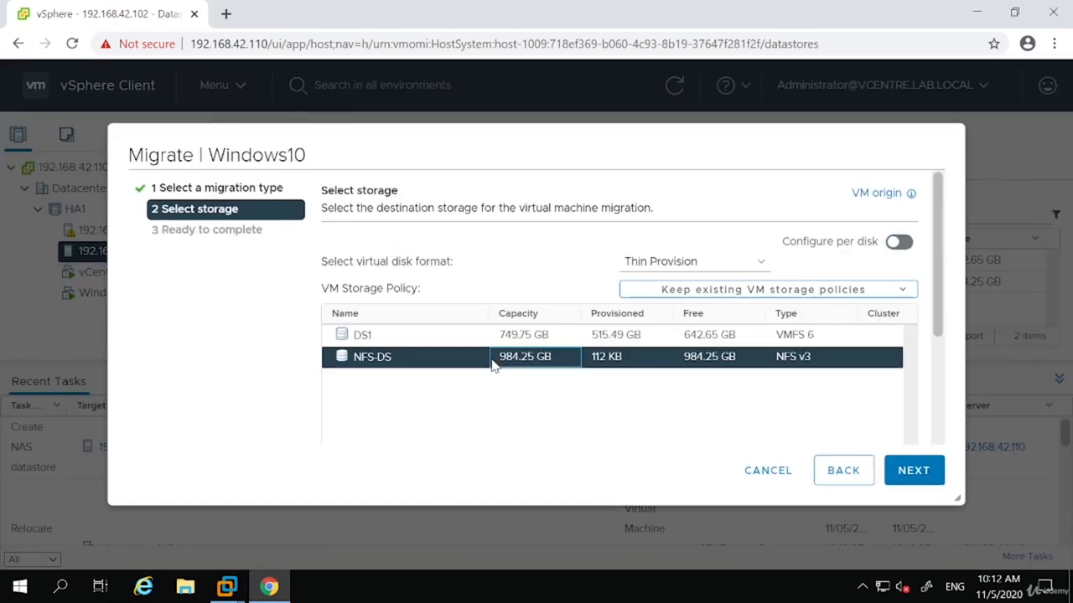
{"action": "left_click", "coordinate": [920, 484]}
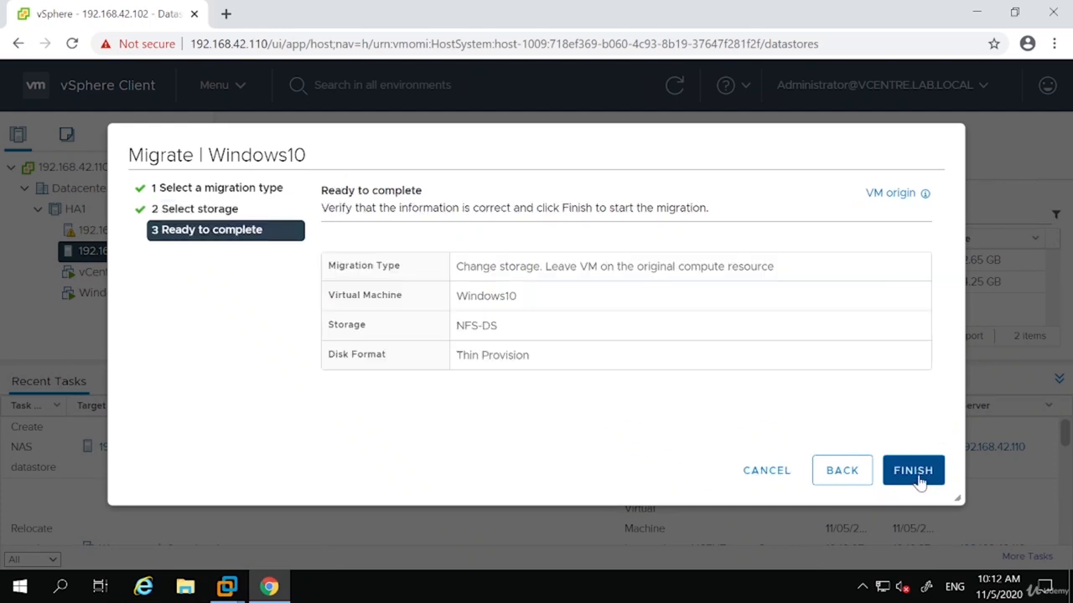
{"action": "left_click", "coordinate": [913, 472]}
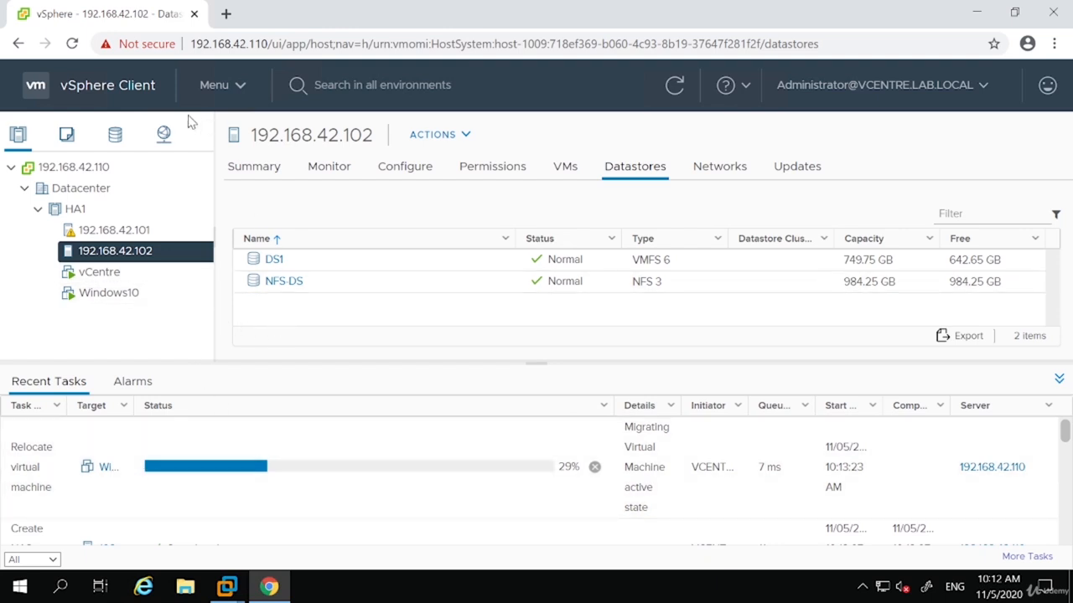
Step: Check in Windows10's web console that the guest and its running ping respond during the migration, bringing the mail account window forward
{"action": "left_click", "coordinate": [144, 290]}
{"action": "scroll", "coordinate": [297, 272], "scroll_direction": "down", "scroll_amount": 1}
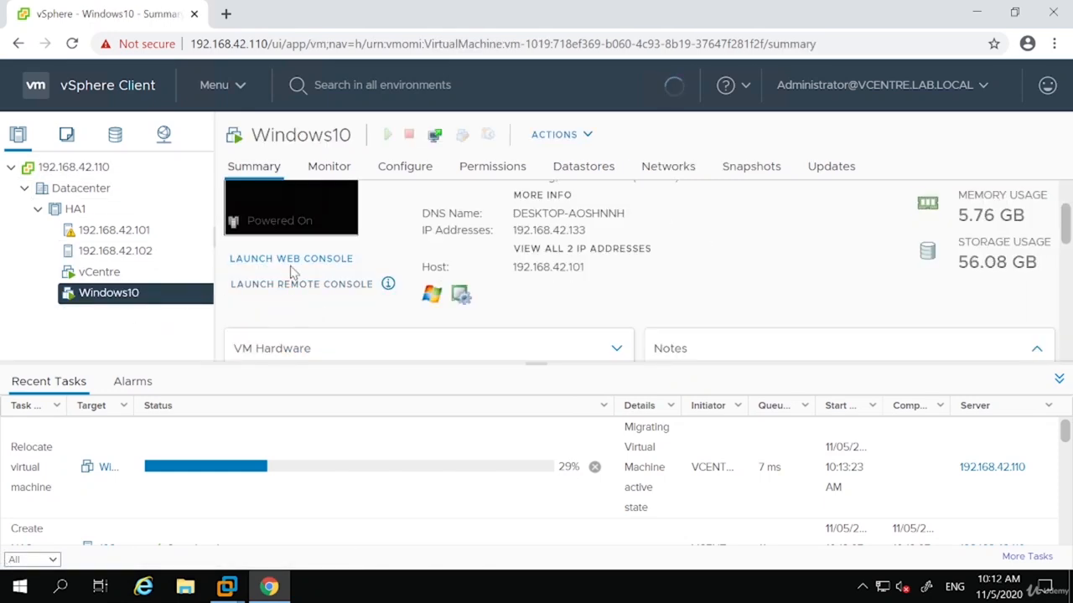
{"action": "left_click", "coordinate": [311, 258]}
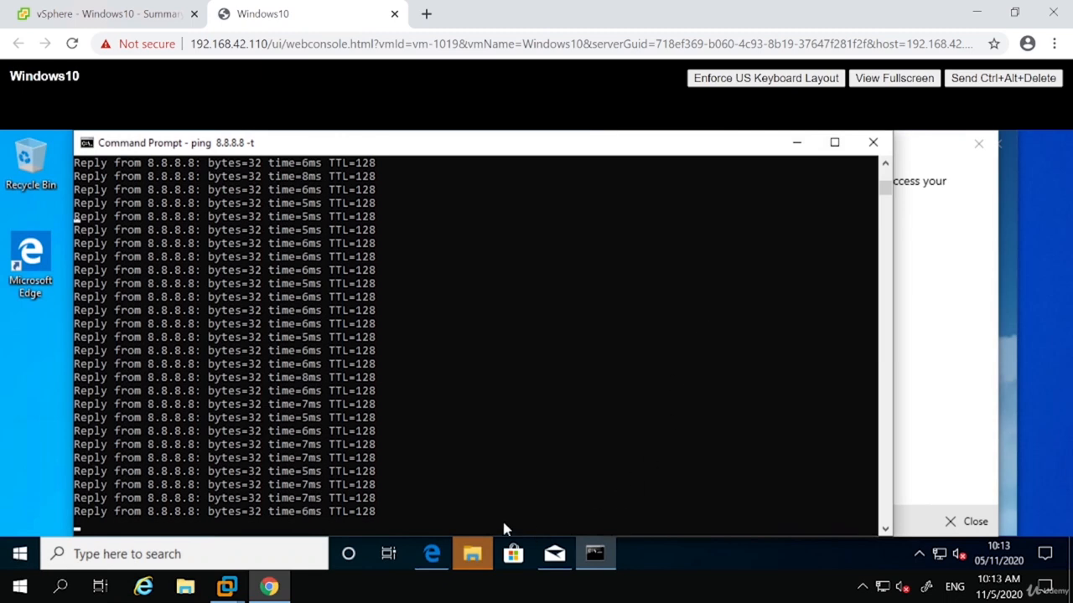
{"action": "left_click", "coordinate": [932, 167]}
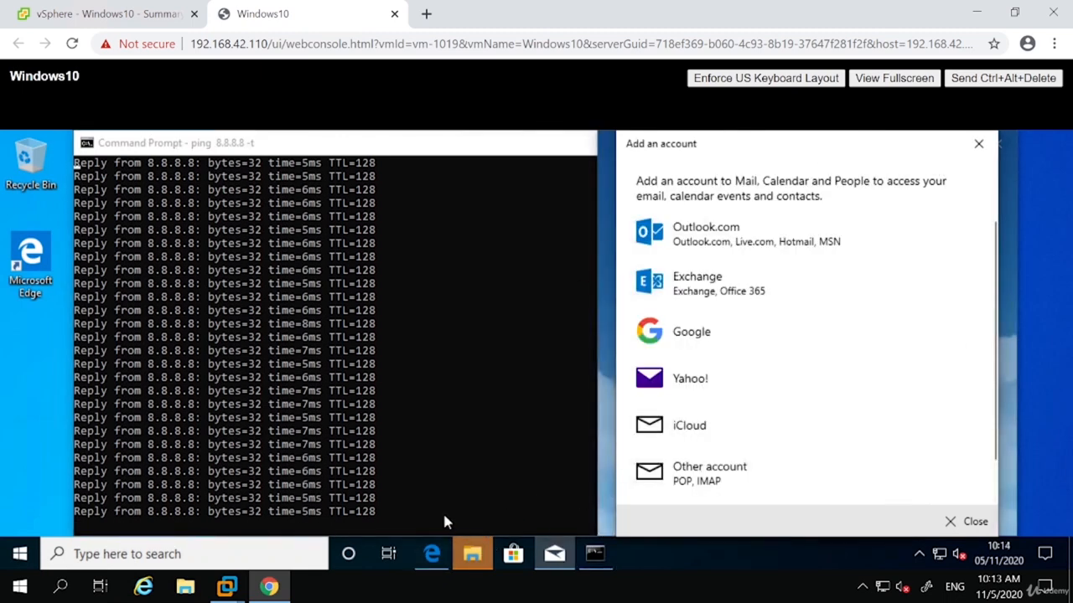
{"action": "left_click", "coordinate": [139, 14]}
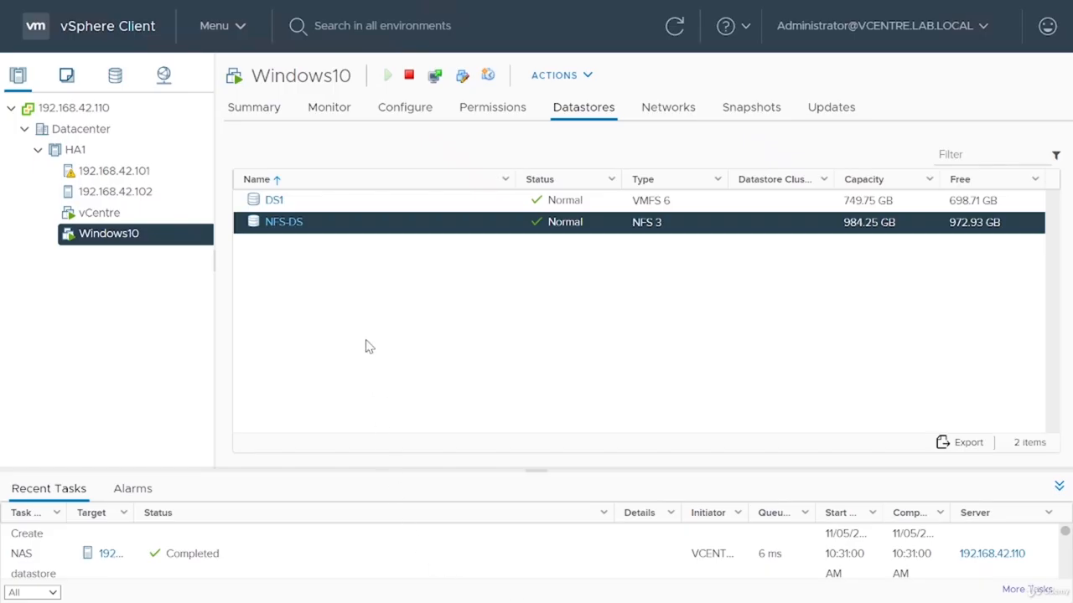
Step: Unmount the NFS-DS datastore from host 192.168.42.102
{"action": "right_click", "coordinate": [276, 228]}
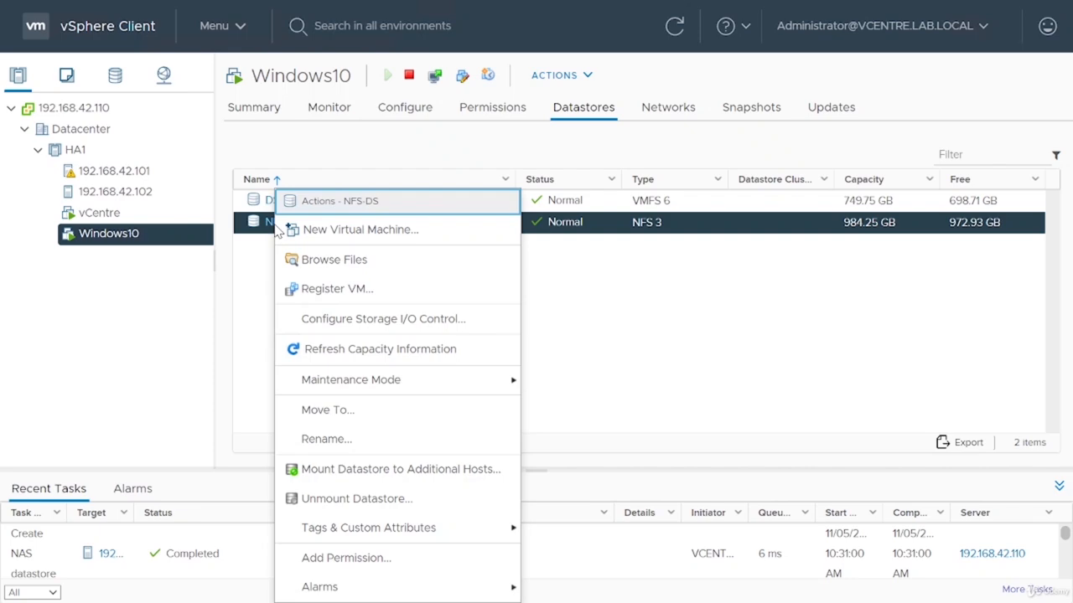
{"action": "left_click", "coordinate": [371, 500]}
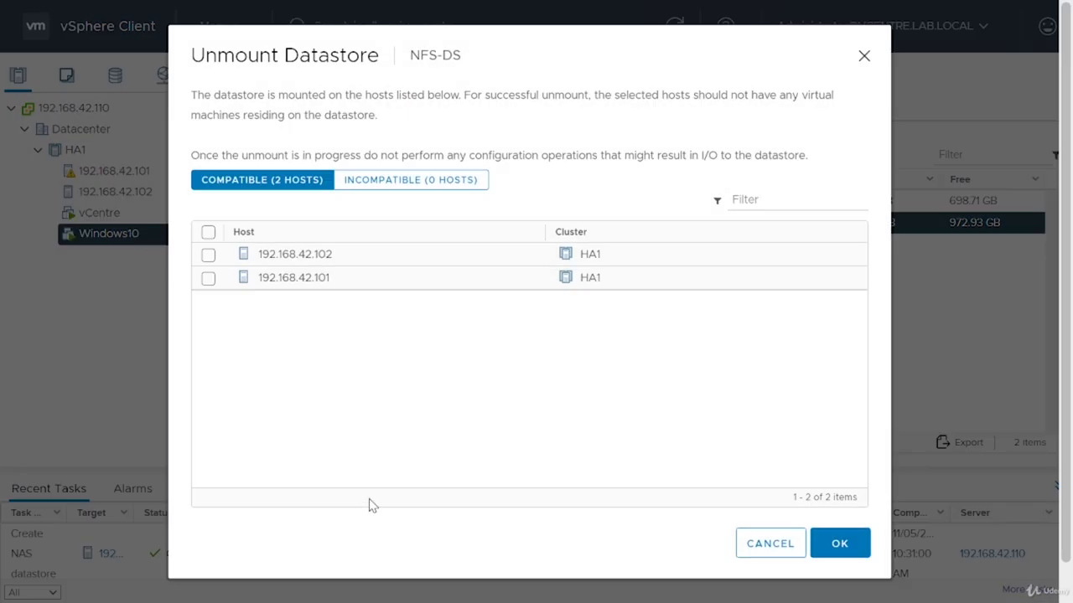
{"action": "left_click", "coordinate": [208, 256]}
{"action": "left_click", "coordinate": [838, 546]}
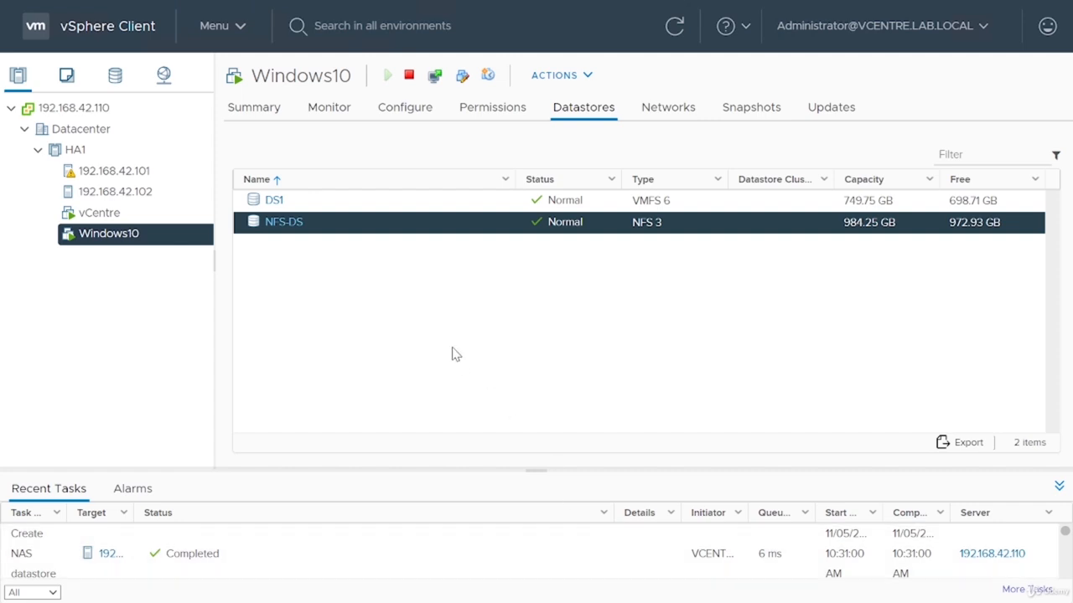
Step: Migrate both compute resource and storage of the Windows10 virtual machine to host 192.168.42.102 and datastore DS1
{"action": "right_click", "coordinate": [115, 233]}
{"action": "left_click", "coordinate": [149, 158]}
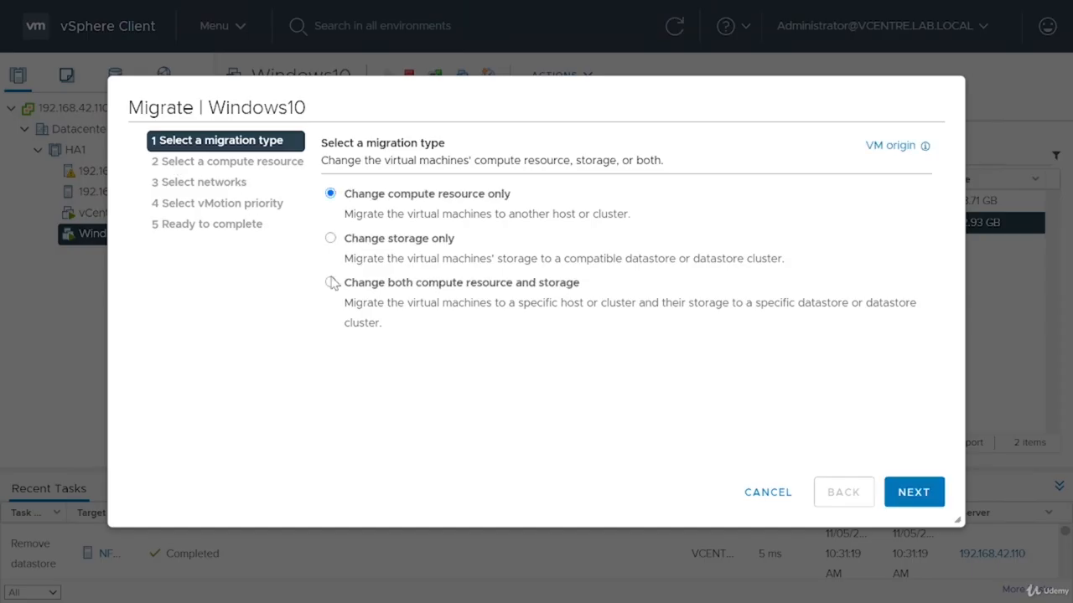
{"action": "left_click", "coordinate": [417, 287]}
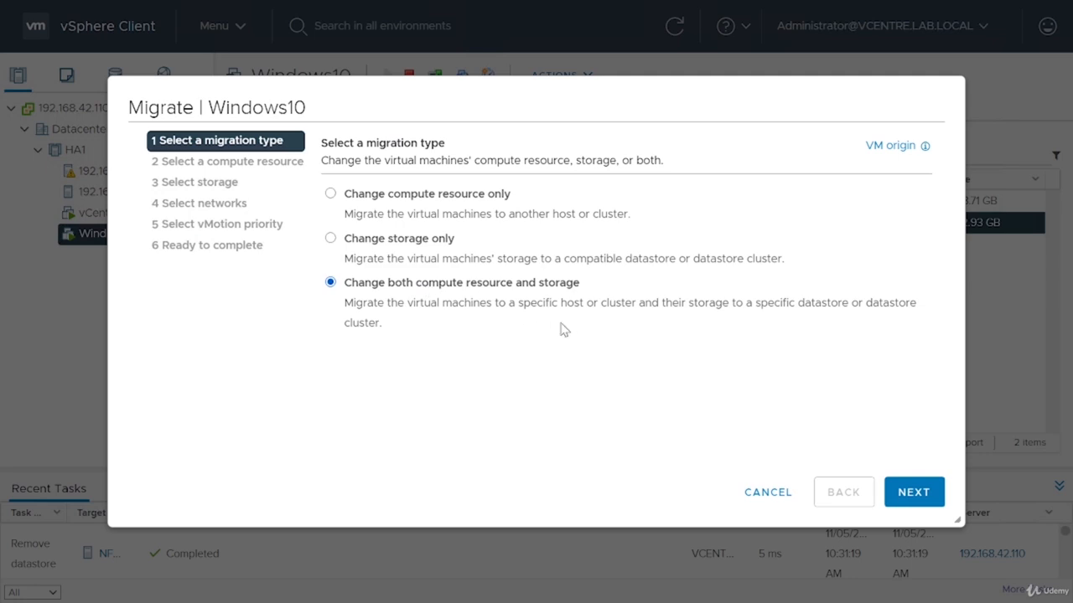
{"action": "left_click", "coordinate": [913, 495]}
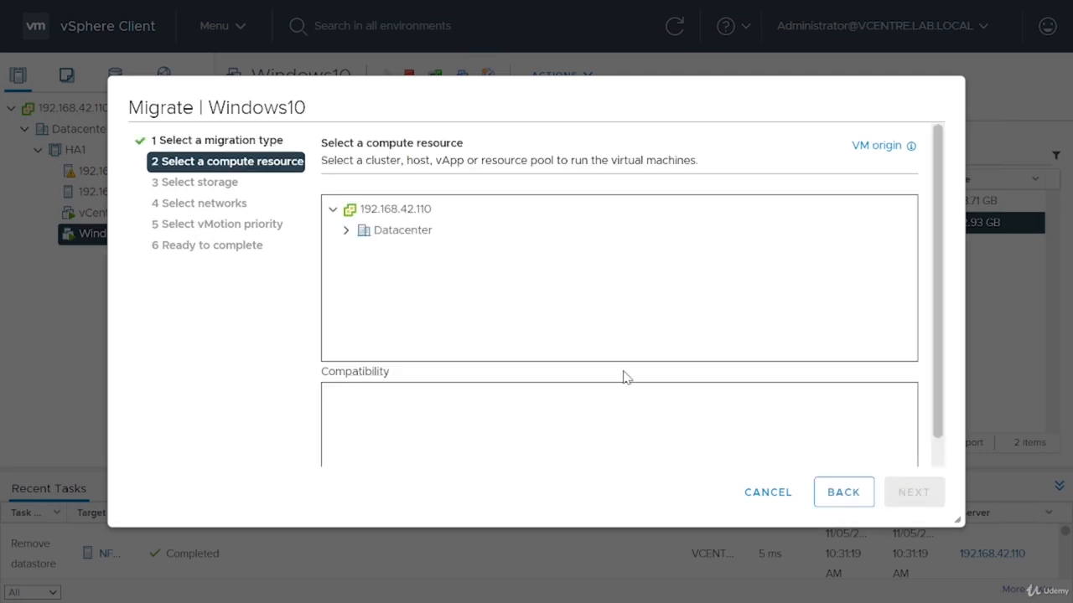
{"action": "left_click", "coordinate": [346, 230]}
{"action": "left_click", "coordinate": [358, 250]}
{"action": "left_click", "coordinate": [436, 293]}
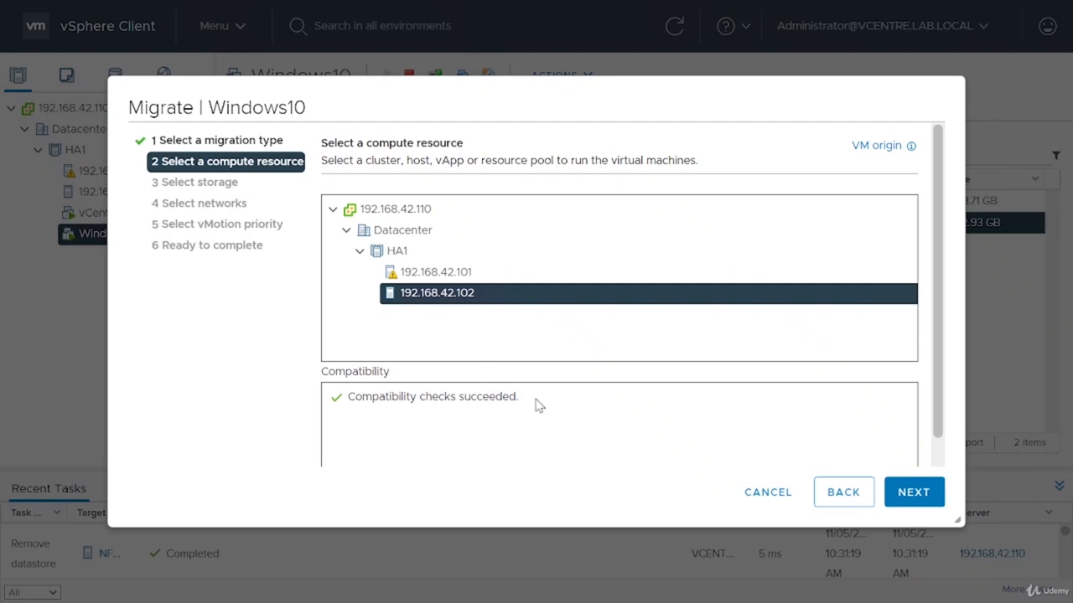
{"action": "left_click", "coordinate": [925, 496]}
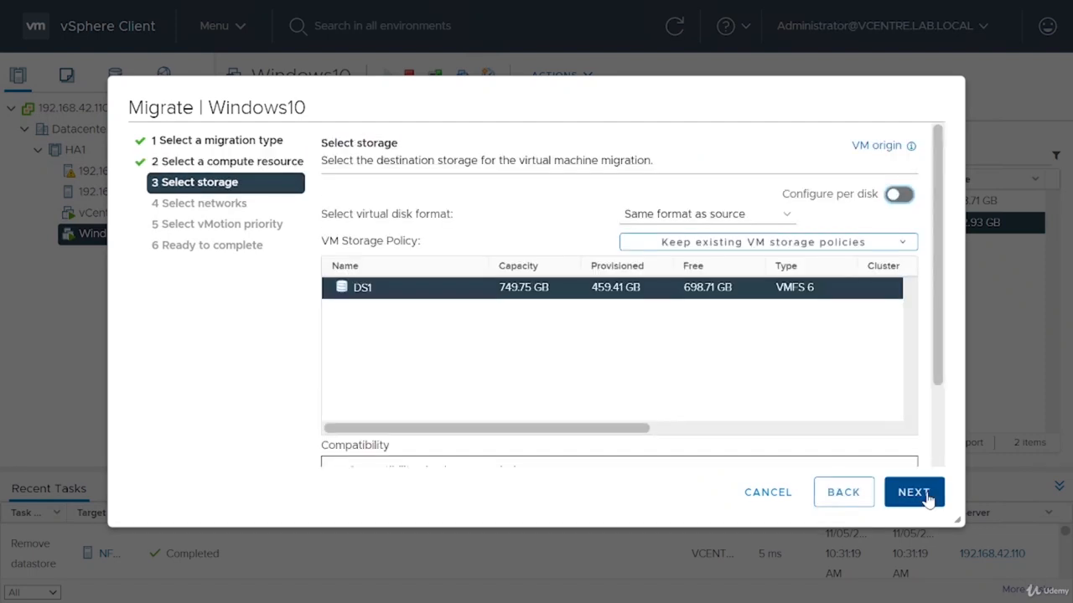
{"action": "left_click_drag", "start_coordinate": [938, 366], "coordinate": [938, 455]}
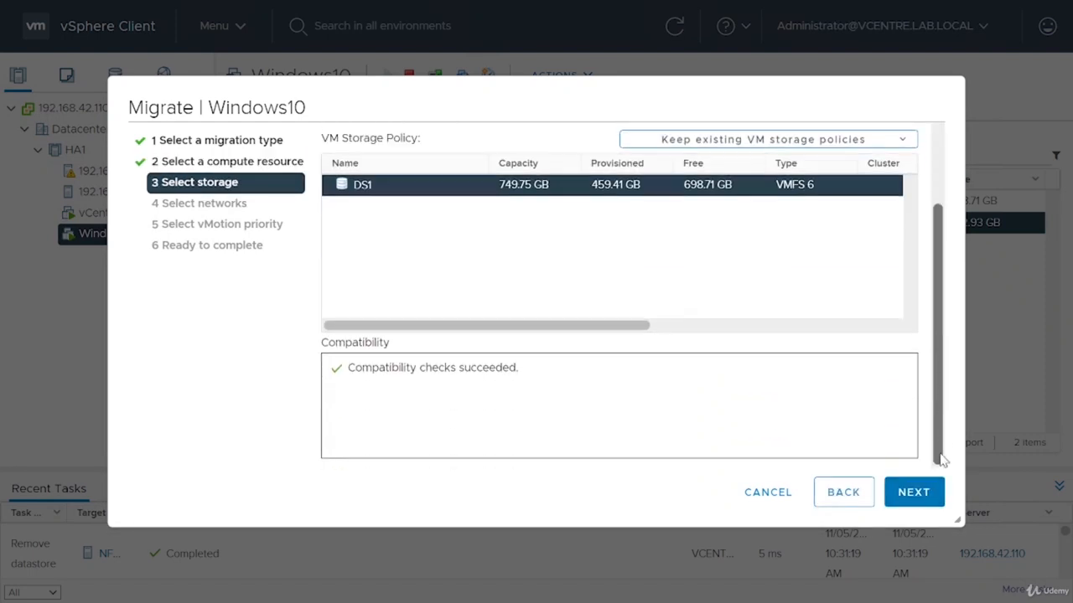
{"action": "left_click", "coordinate": [923, 502]}
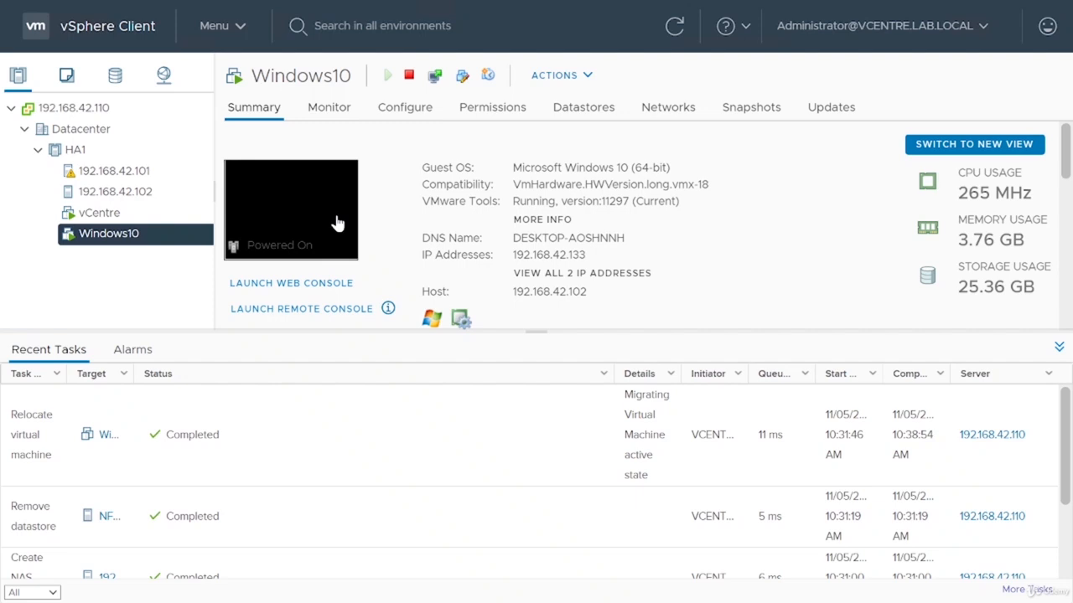
Step: Set up a migration of both compute resource and storage for the Windows10 virtual machine, targeting host 192.168.42.101 in cluster HA1
{"action": "right_click", "coordinate": [139, 233]}
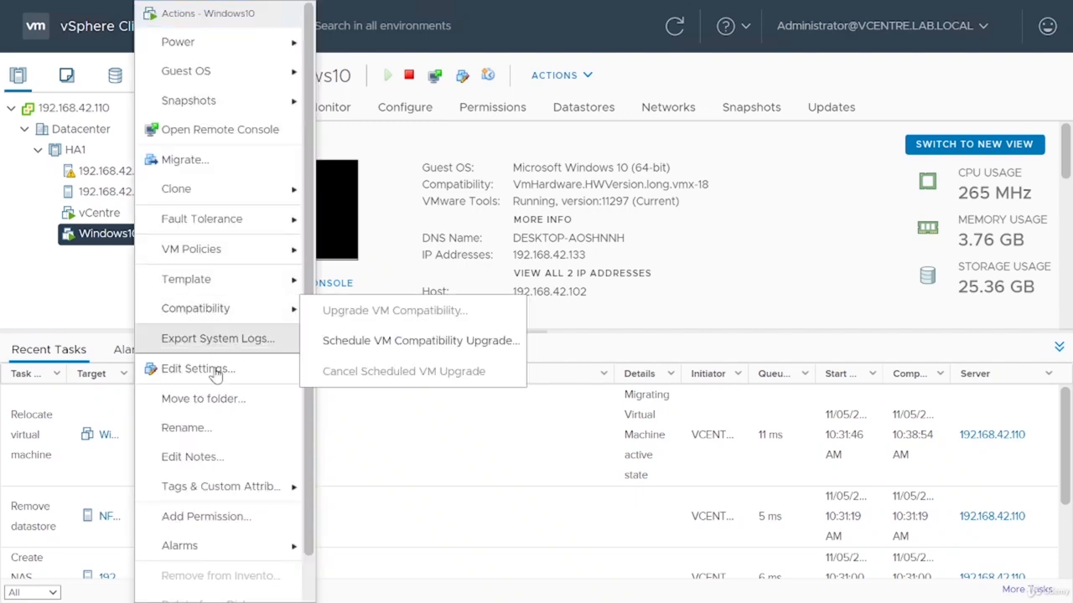
{"action": "left_click", "coordinate": [215, 165]}
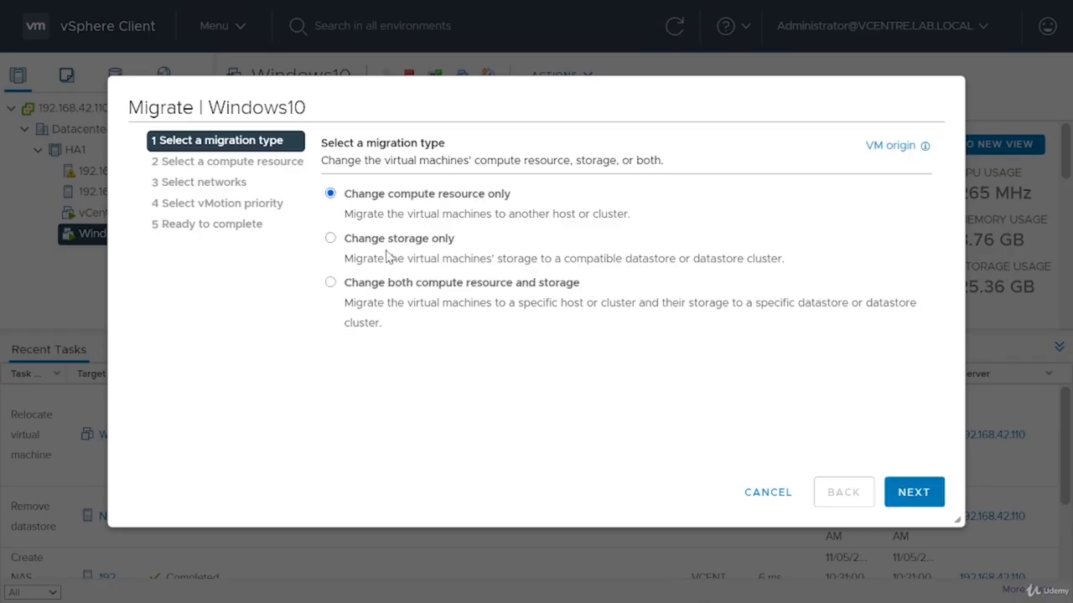
{"action": "left_click", "coordinate": [374, 288]}
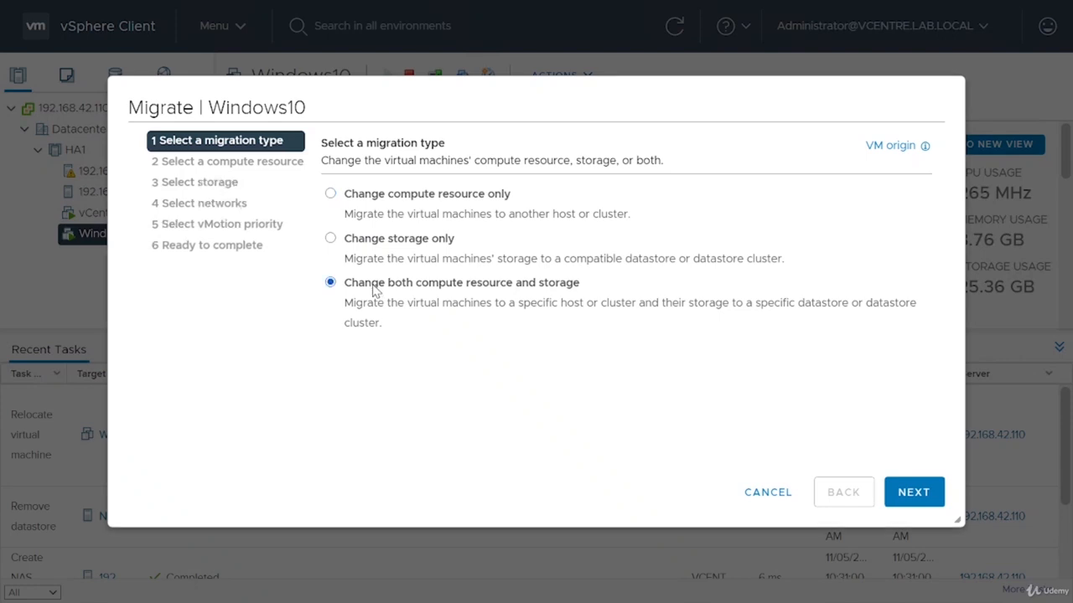
{"action": "left_click", "coordinate": [909, 491]}
{"action": "left_click", "coordinate": [346, 233]}
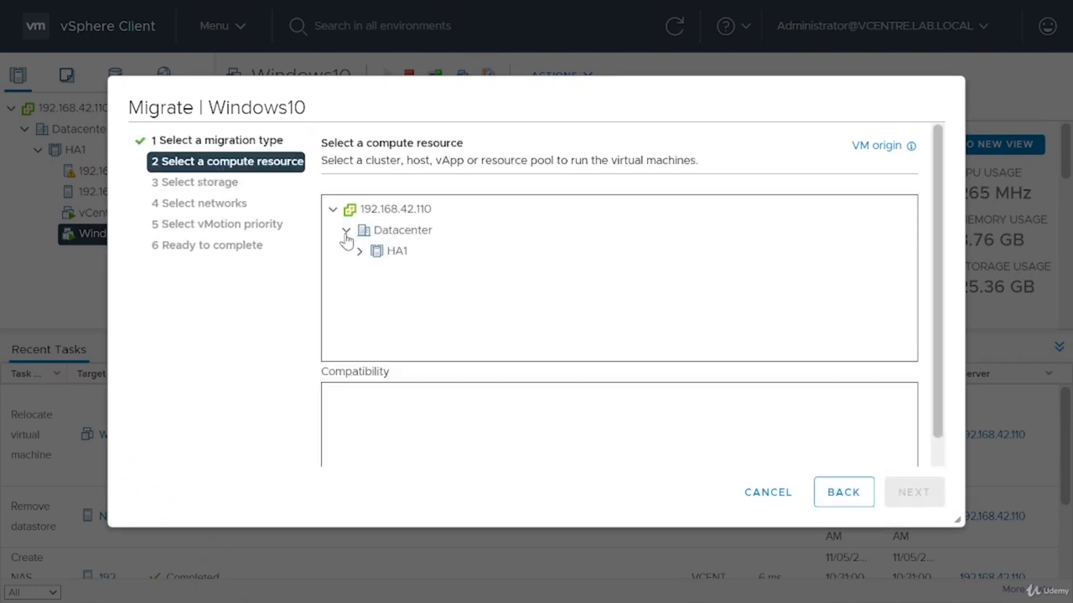
{"action": "left_click", "coordinate": [359, 252]}
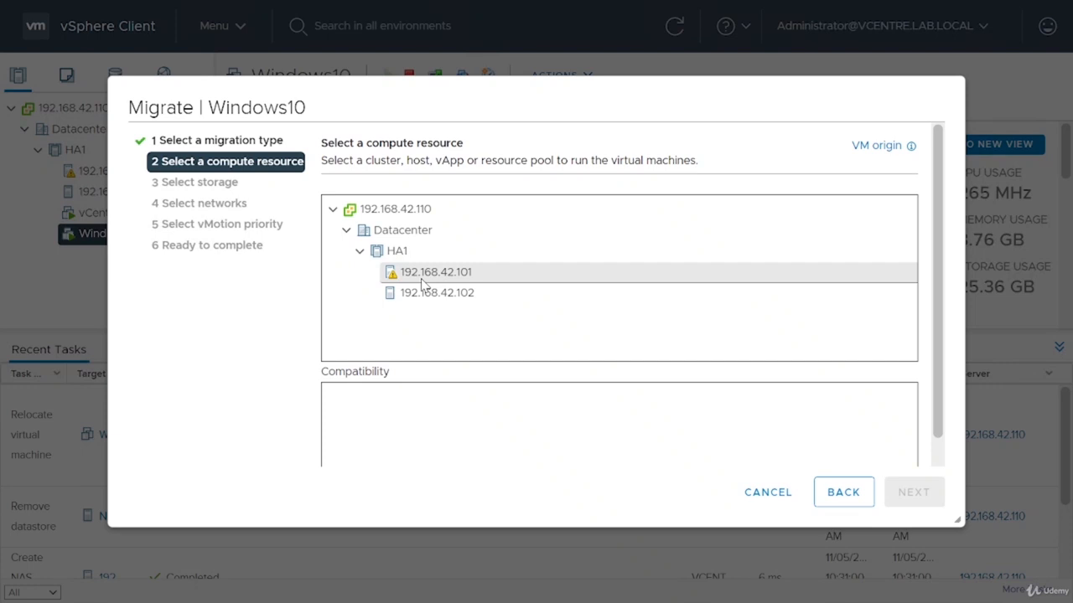
{"action": "left_click", "coordinate": [423, 283]}
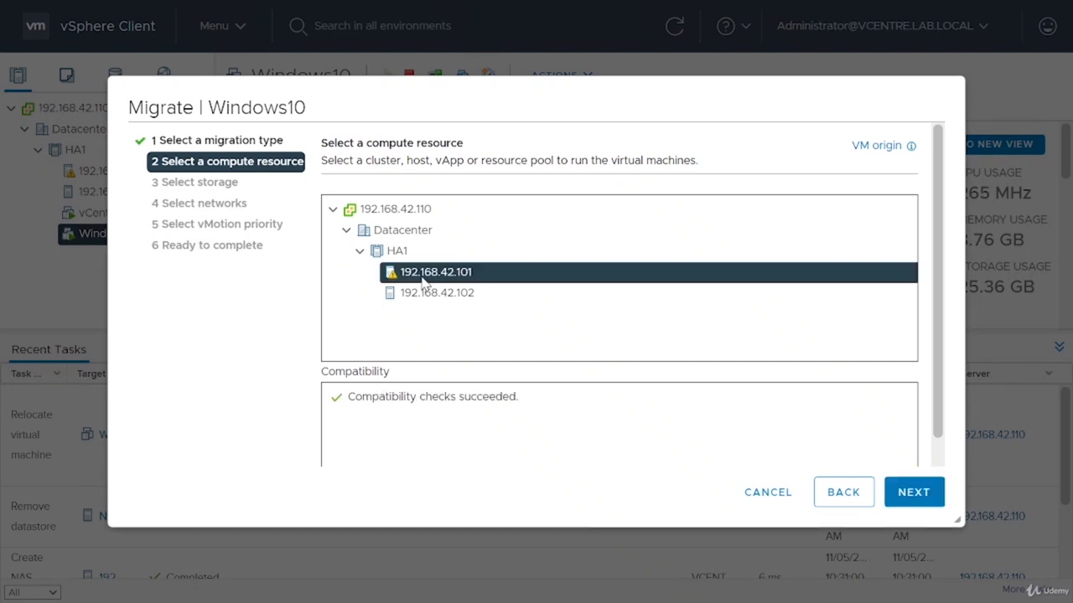
{"action": "left_click", "coordinate": [909, 492]}
Step: Choose NFS-DS as the destination datastore, keep the default network and high vMotion priority, and start the migration
{"action": "left_click", "coordinate": [455, 309]}
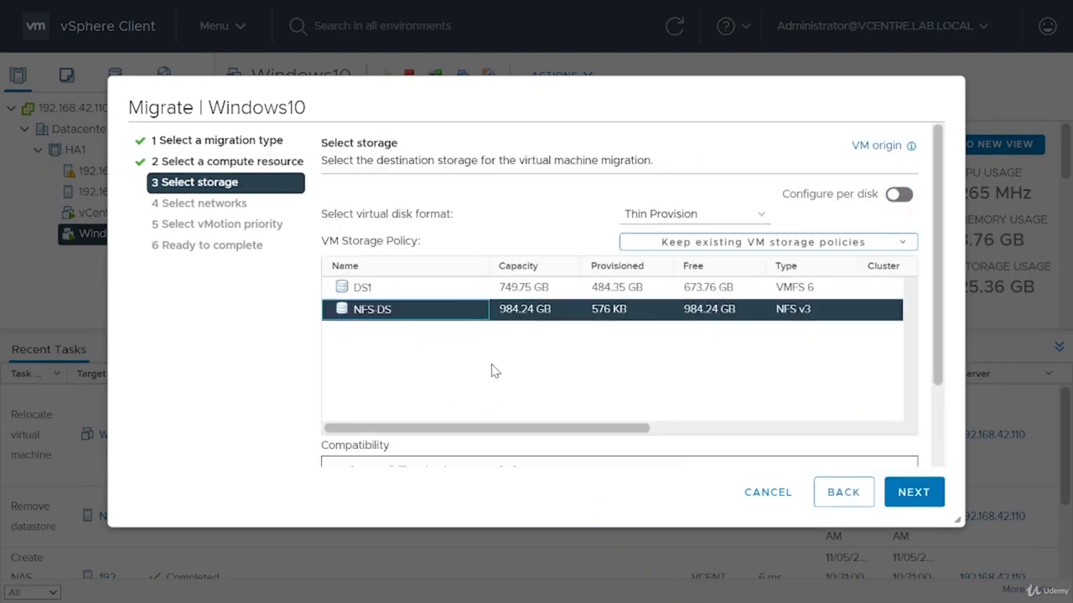
{"action": "left_click", "coordinate": [912, 493]}
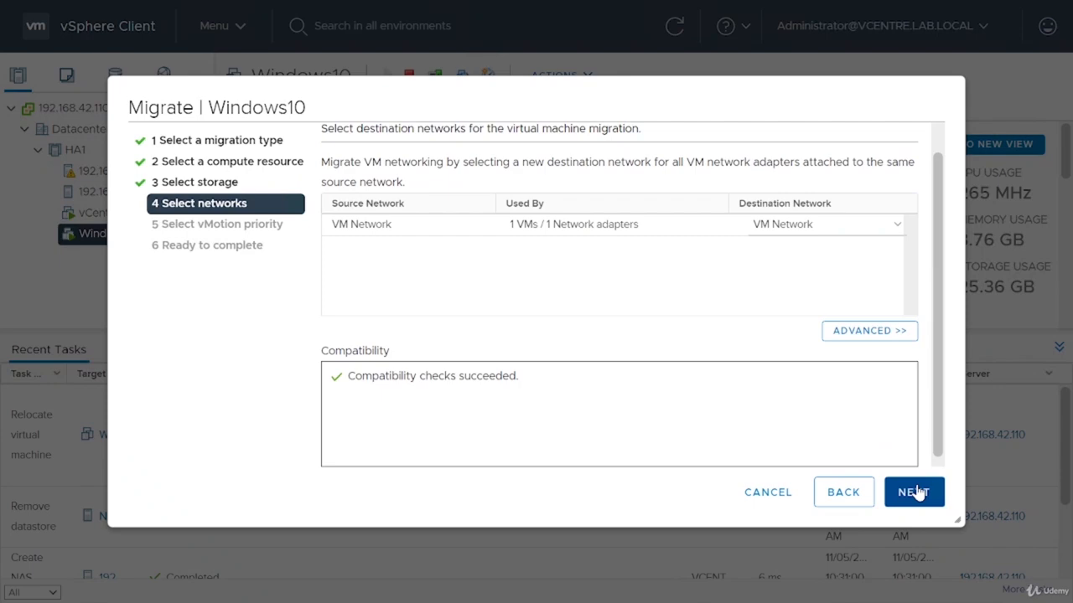
{"action": "left_click", "coordinate": [915, 493]}
{"action": "left_click", "coordinate": [915, 493]}
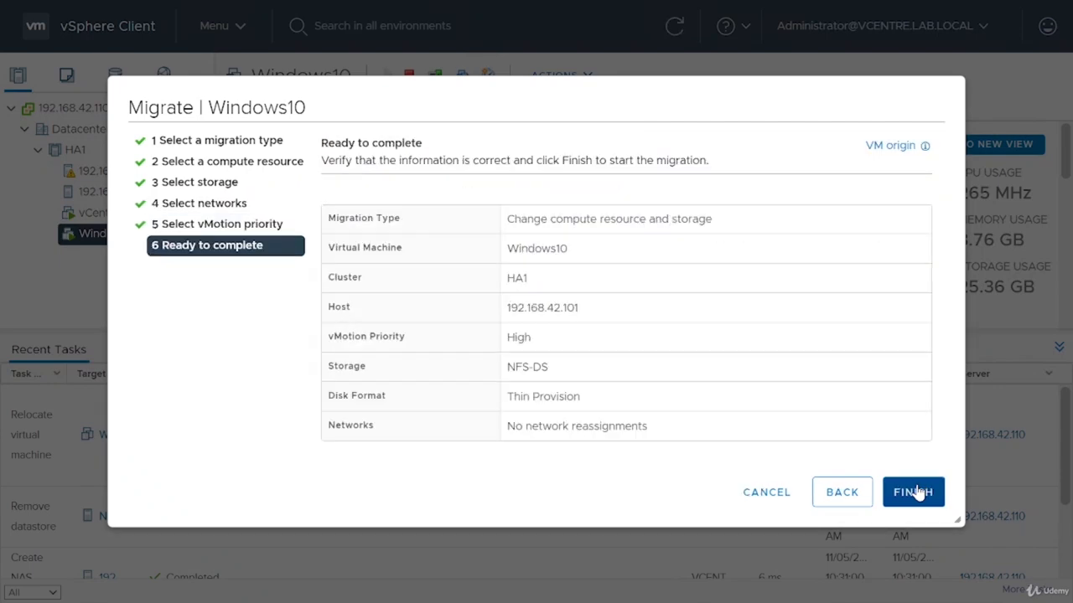
{"action": "left_click", "coordinate": [916, 493]}
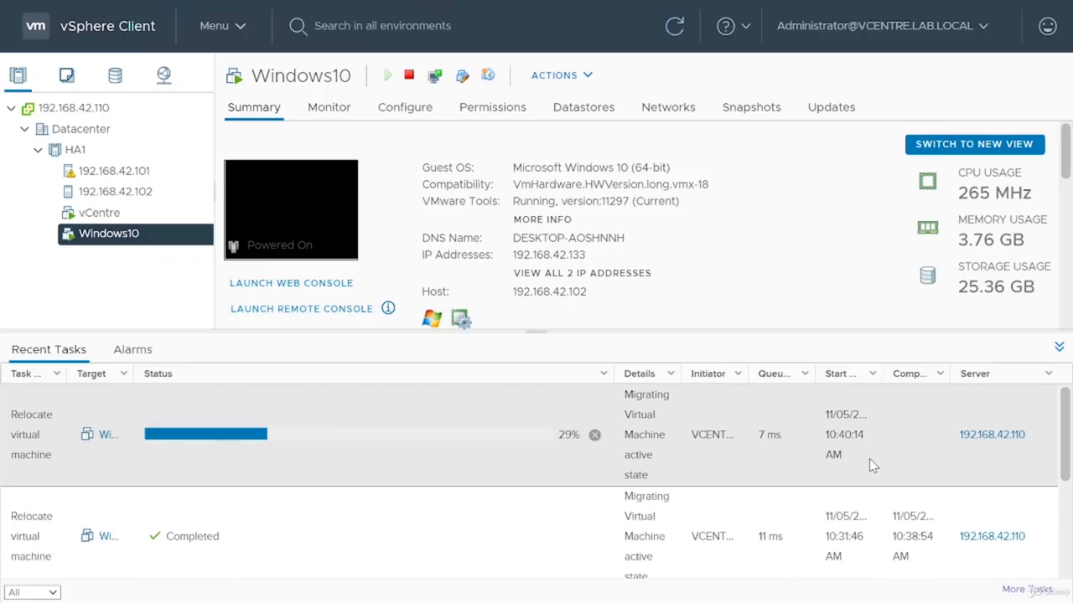